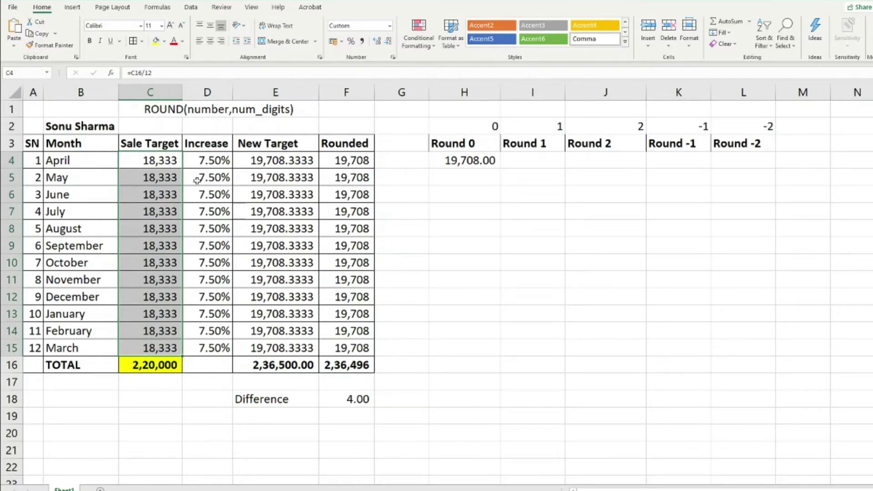
Review the Increase percentages, April's New Target and Rounded cells, and the totals of those two columns.
left_click_drag(201, 164, 216, 344)
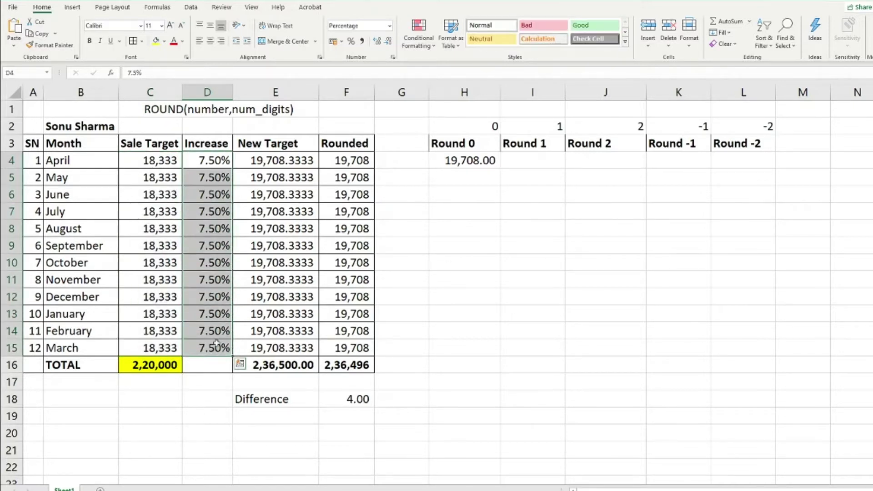
key("Right")
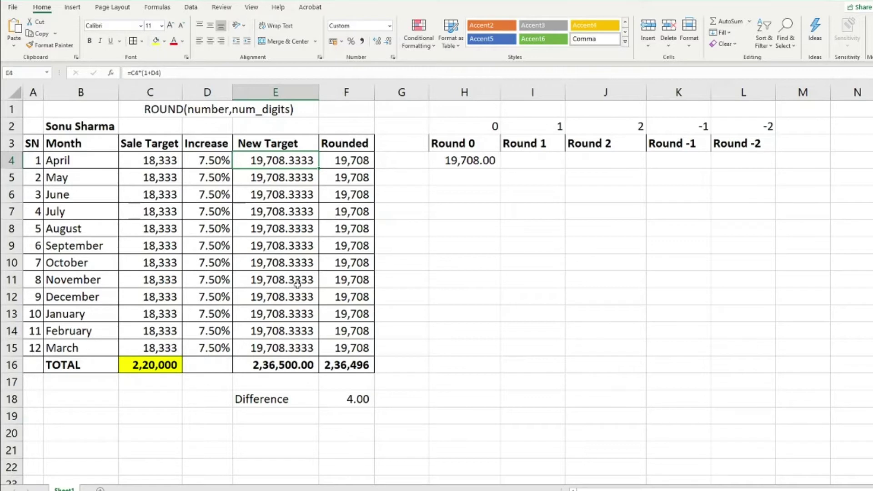
key("Right")
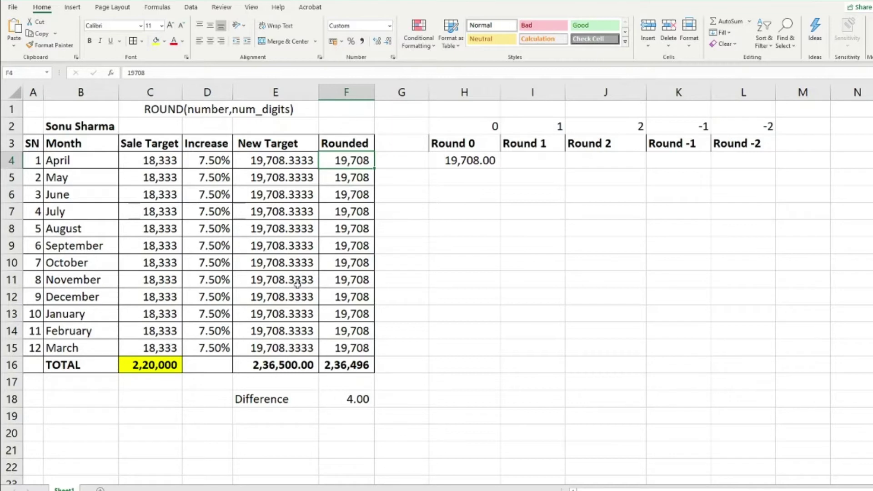
key("ctrl+Down")
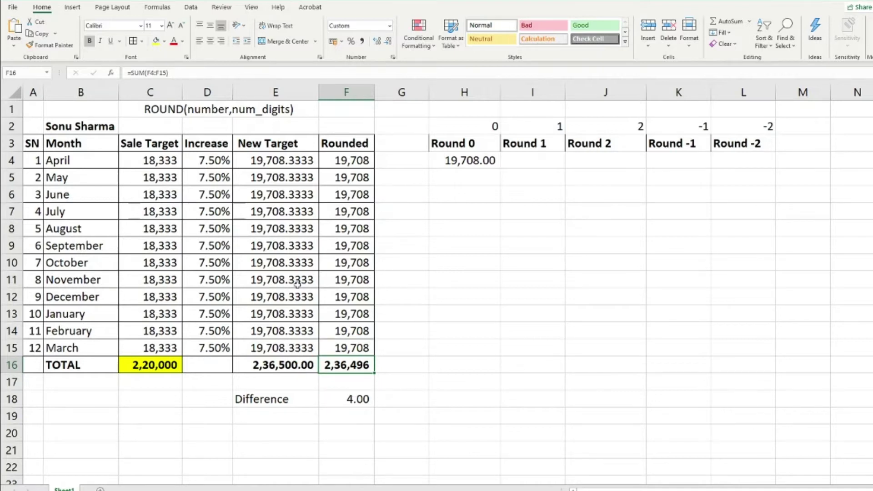
key("Left")
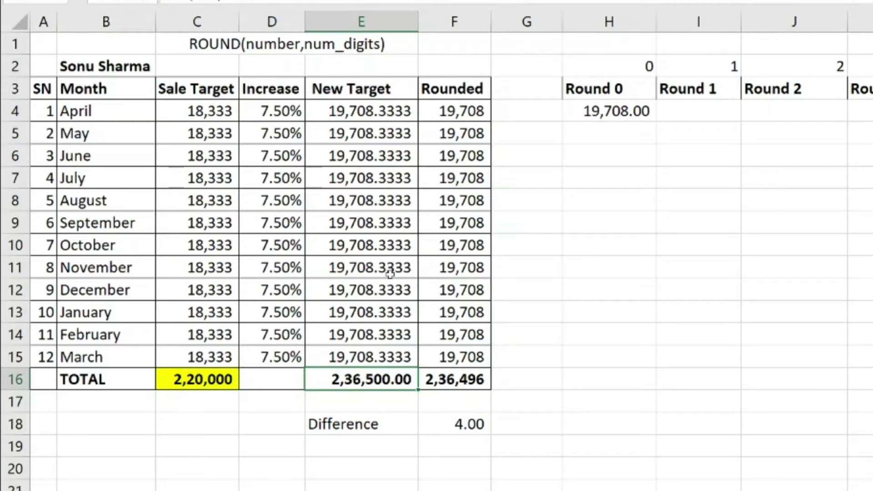
Highlight the merged ROUND(number,num_digits) syntax cell in row 1 with a yellow fill.
left_click(221, 45)
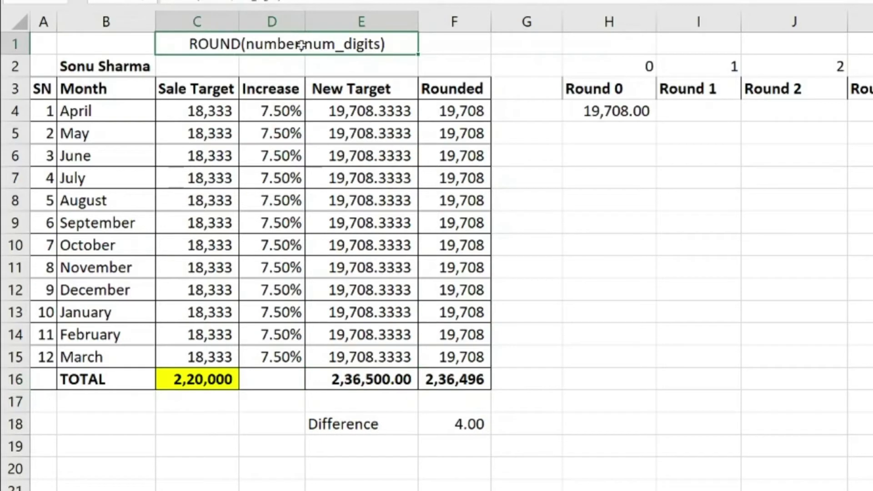
left_click(196, 0)
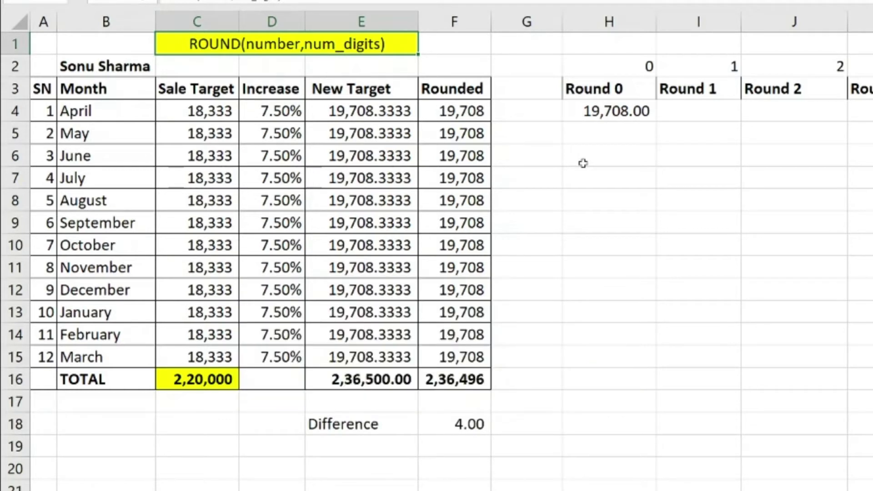
Replace the content of H4 under Round 0 with the formula =ROUND(E4,0).
left_click(589, 114)
key("Delete")
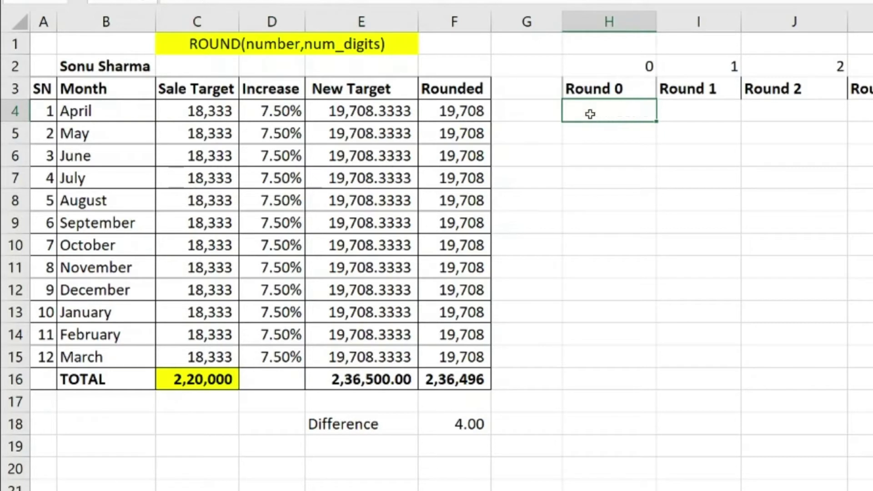
type("=rou")
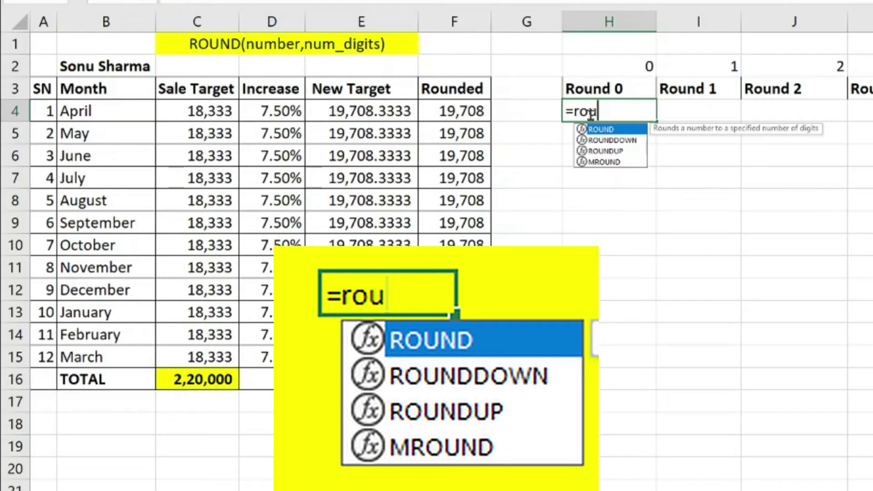
key("Tab")
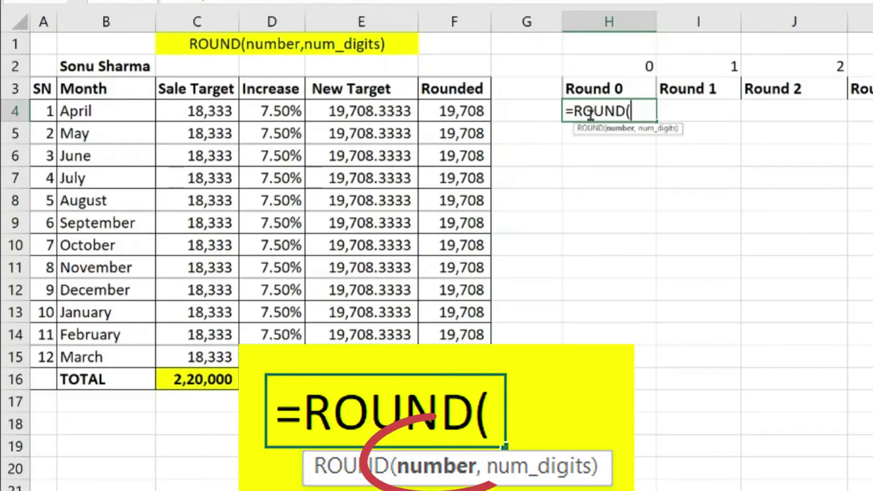
left_click(372, 112)
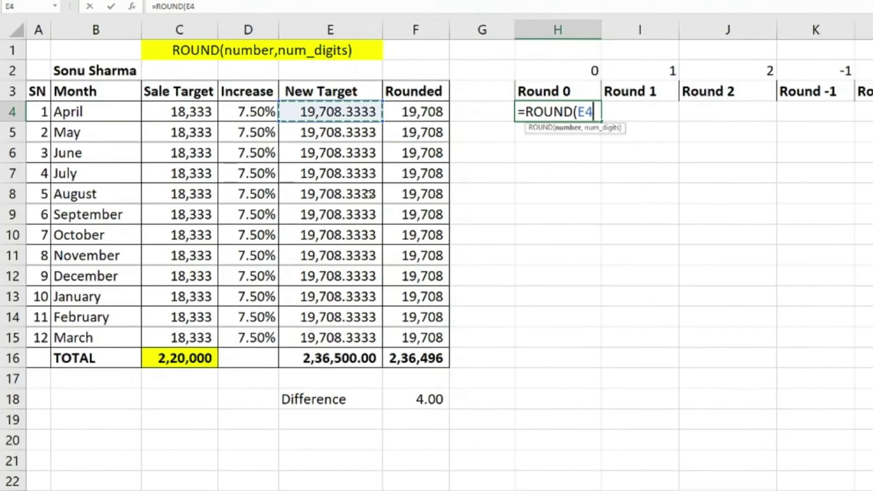
type(",")
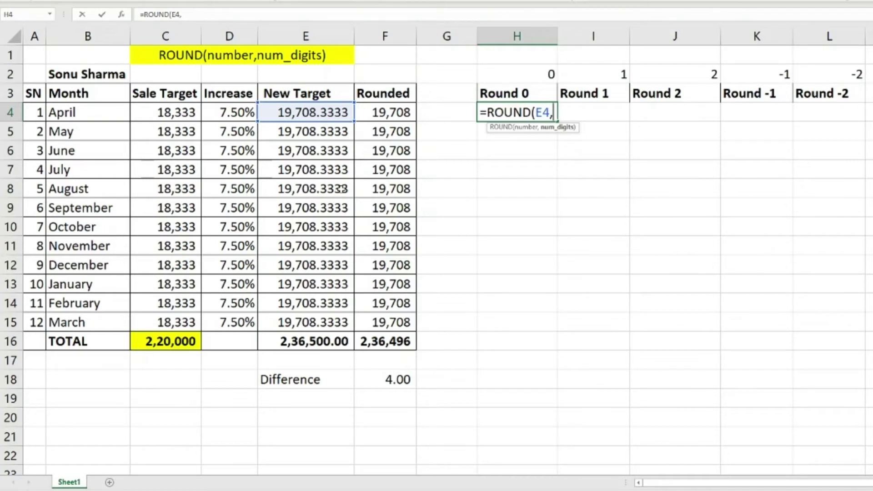
type("0)")
key("Return")
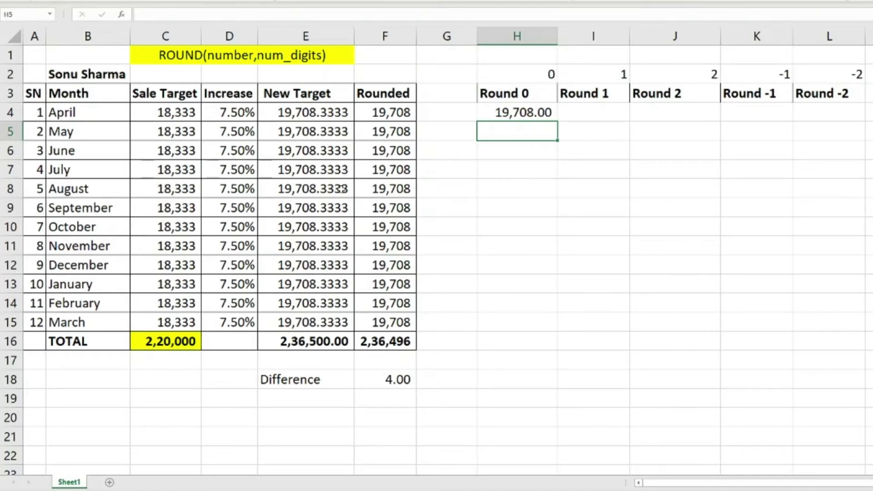
Enter the formula =ROUND(E4,1) in I4 under Round 1.
key("Up")
key("Right")
type("=")
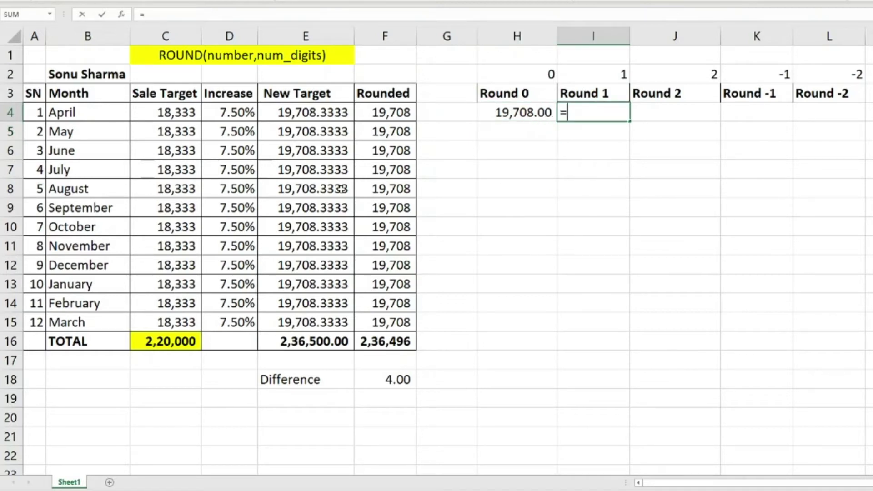
type("rou")
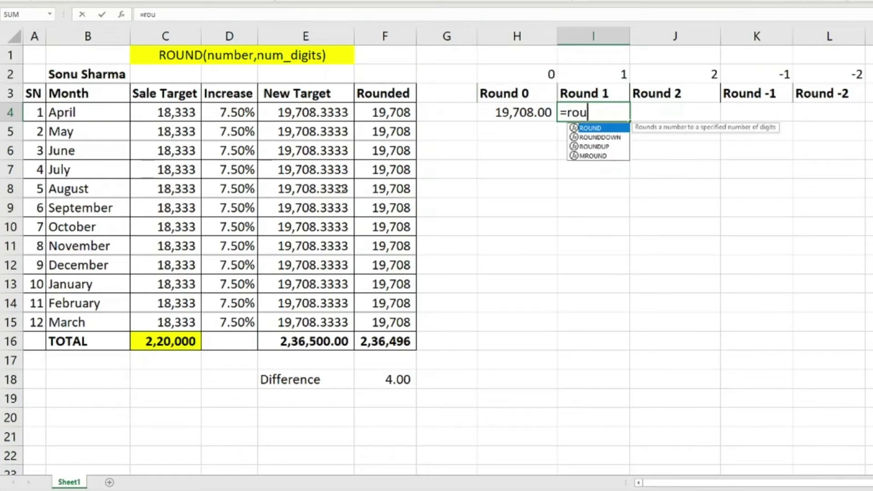
key("Tab")
key("Left")
key("Left")
key("Left")
key("Left")
type(",1)")
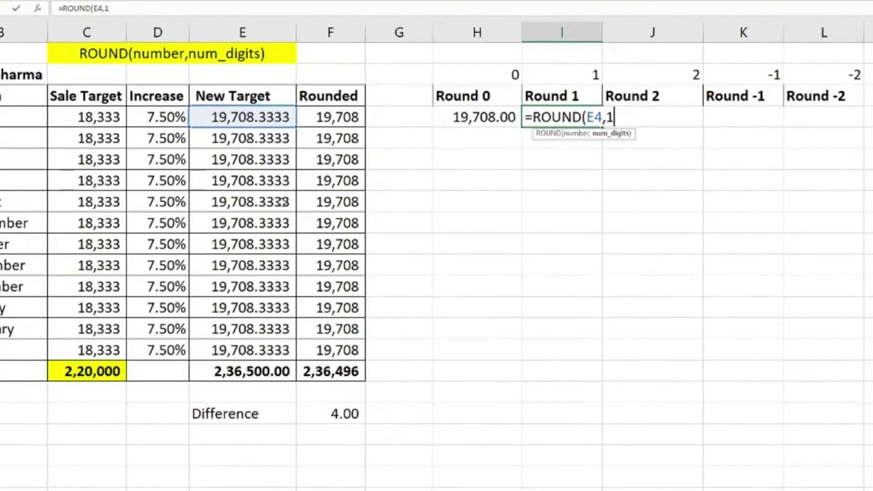
key("Return")
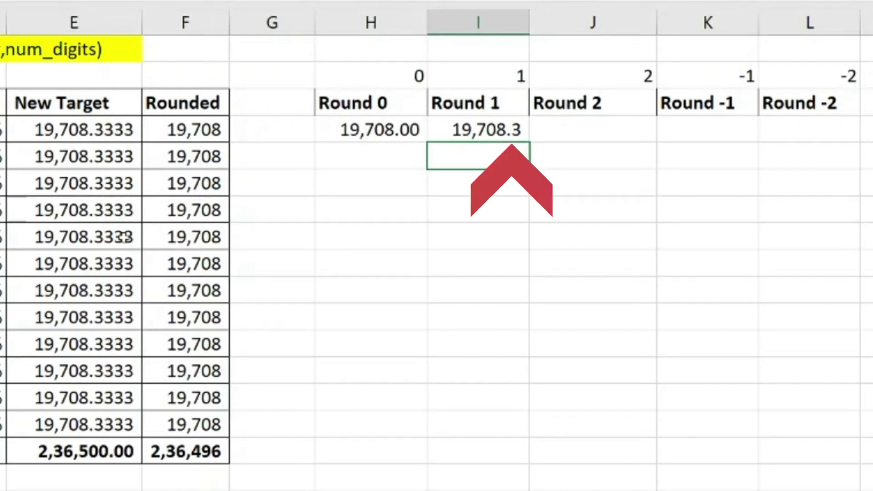
Increase the number format of I4 to show two decimal places.
key("Up")
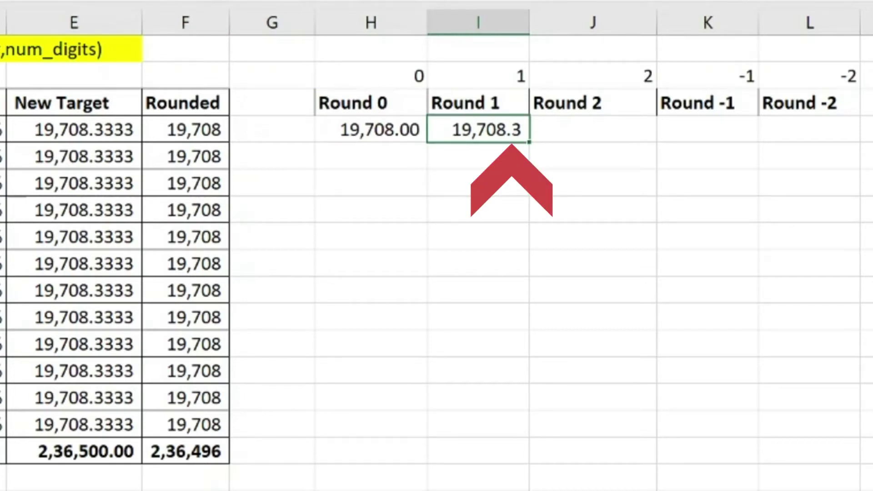
key("alt+h")
key("0")
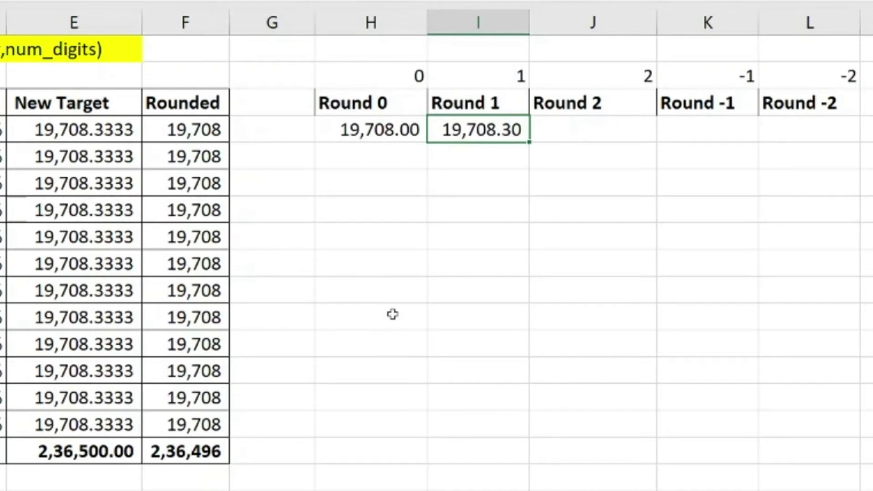
Enter the formula =ROUND(E4,2) in J4 under Round 2.
key("Right")
type("=rou")
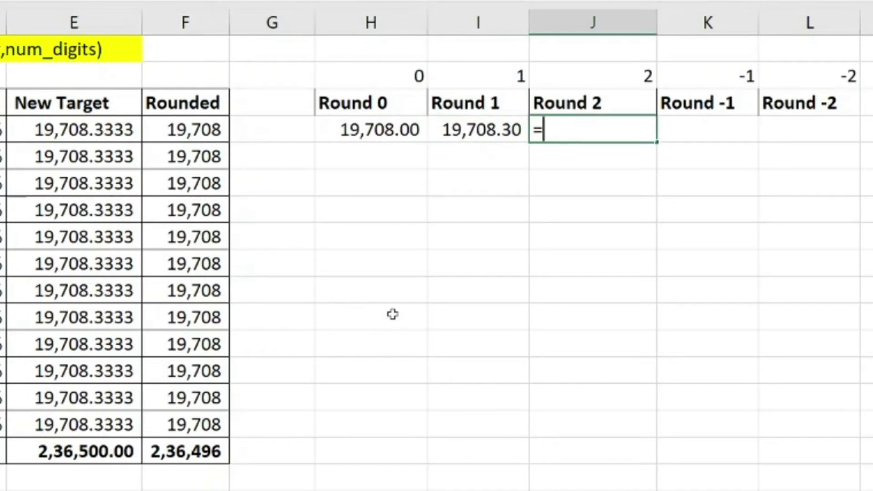
key("Tab")
key("Left")
key("Left")
key("Left")
key("Left")
key("Left")
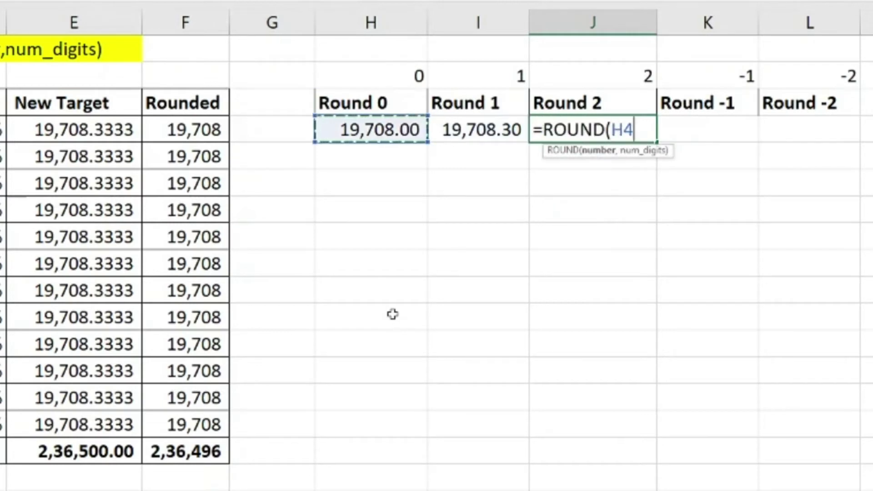
type(",2)")
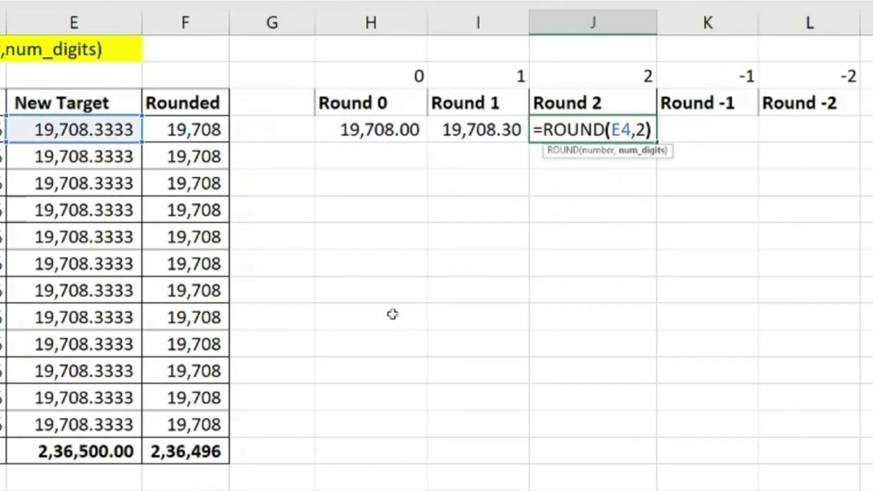
key("Return")
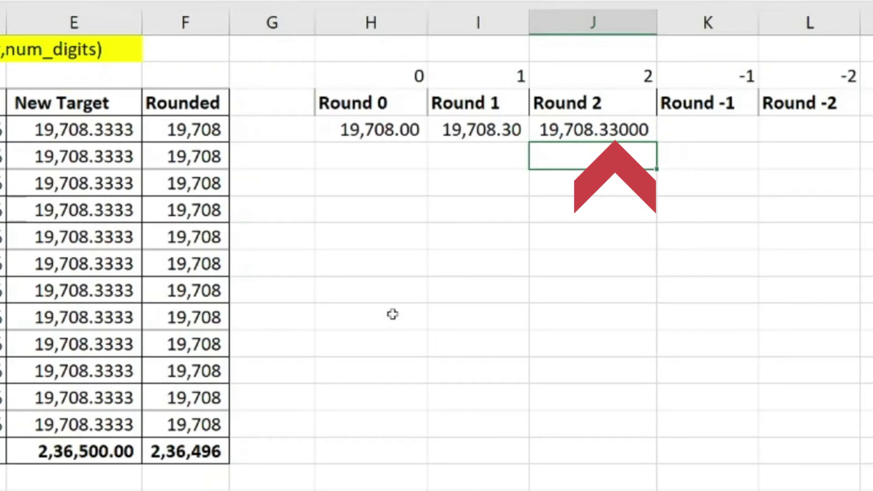
Enter the formula =ROUND(E4,-1) in K4 under Round -1.
key("Up")
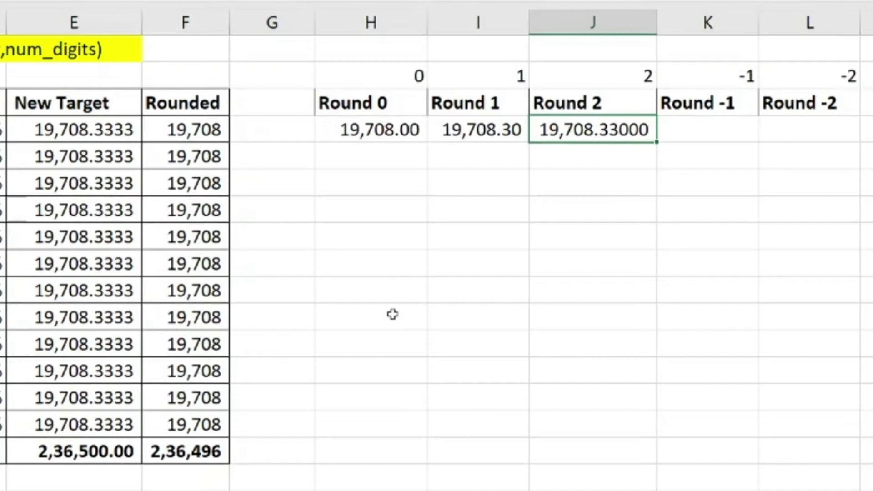
key("Right")
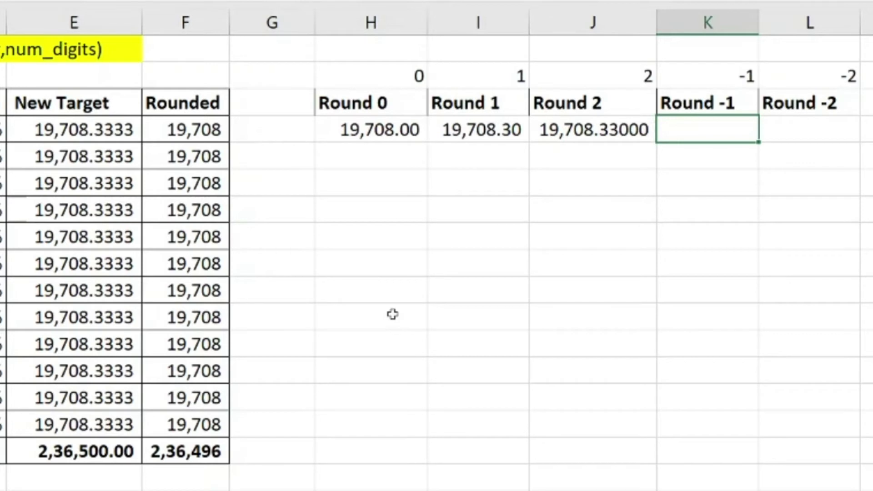
type("=rou")
key("Tab")
key("Left")
key("Left")
key("Left")
key("Left")
key("Left")
key("Left")
type(",-1)")
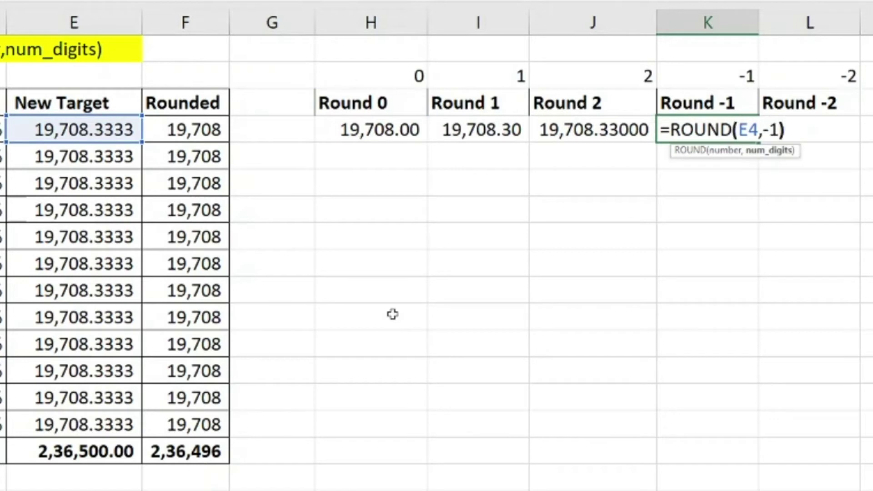
key("Return")
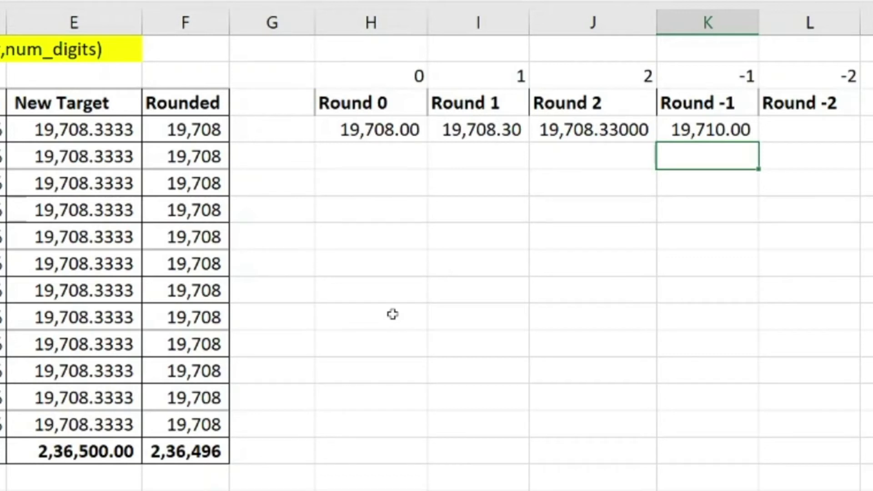
Enter the formula =ROUND(E4,-2) in L4 under Round -2.
key("Up")
key("Right")
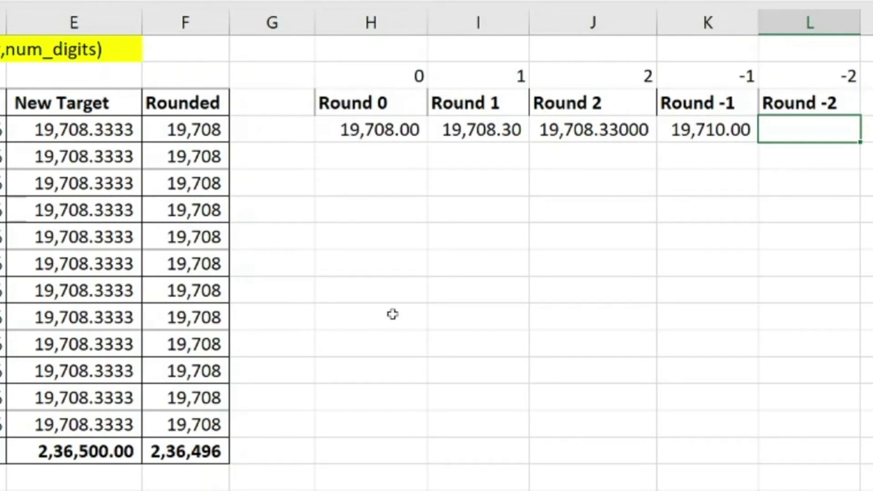
type("=ro")
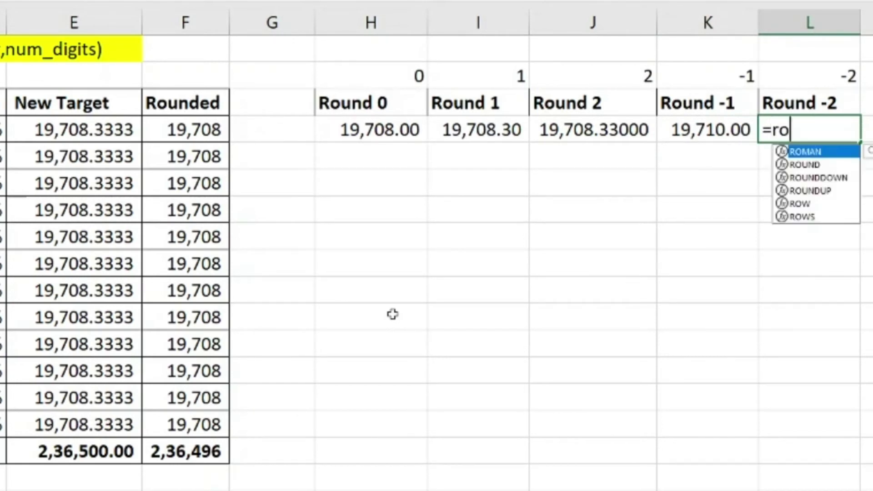
type("u")
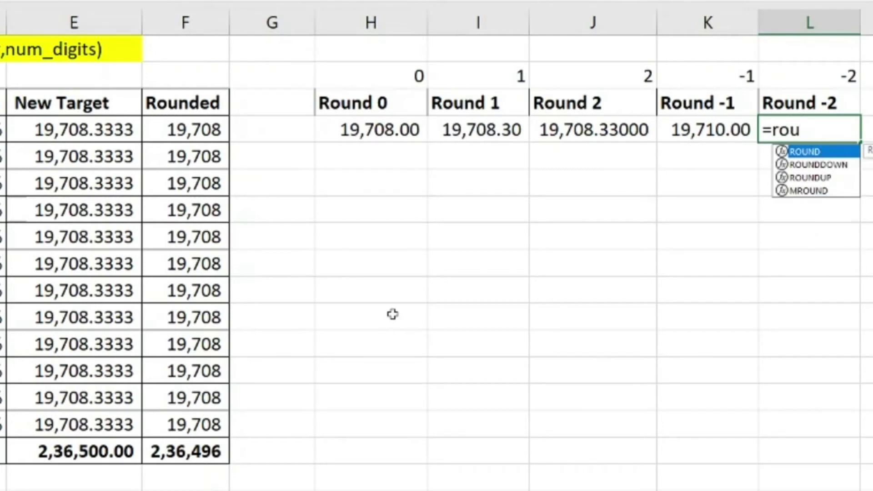
key("Tab")
key("Left")
key("Left")
key("Left")
key("Left")
key("Left")
key("Left")
key("Left")
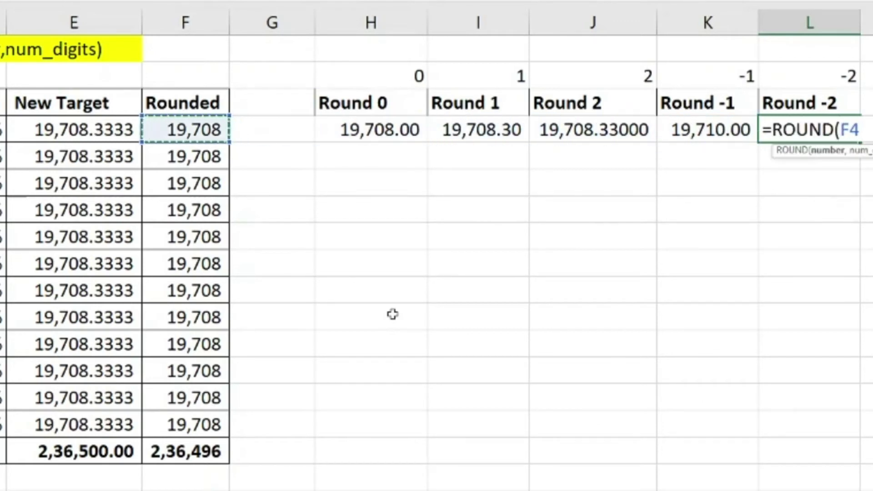
type(",-2")
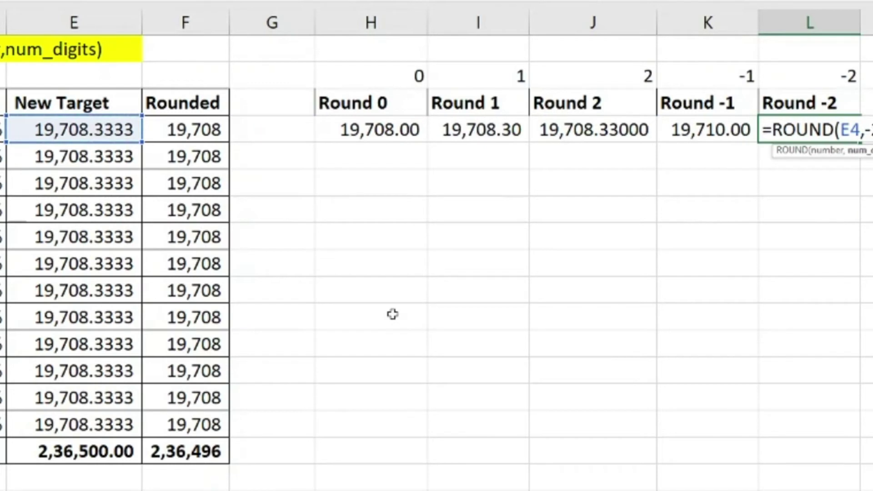
key("Return")
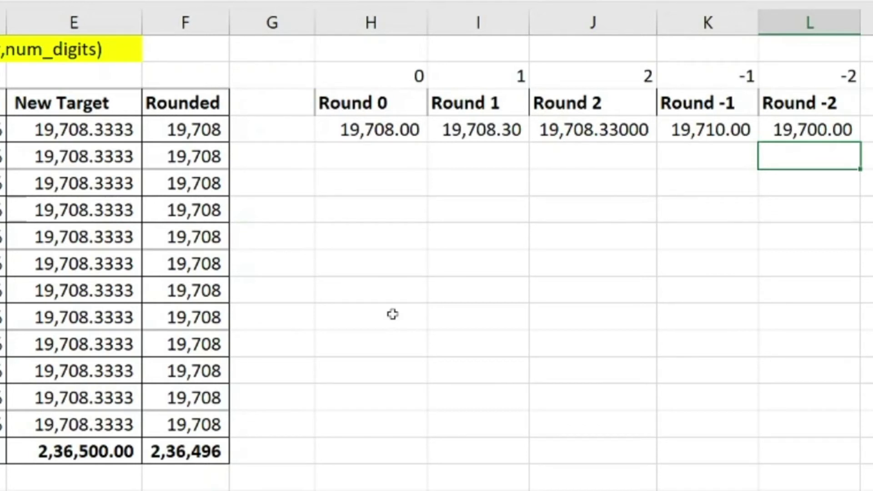
Inspect April's New Target formula in E4 and go to the April cells it refers to.
key("Left")
key("Left")
key("Left")
key("Left")
key("Left")
key("Left")
key("Left")
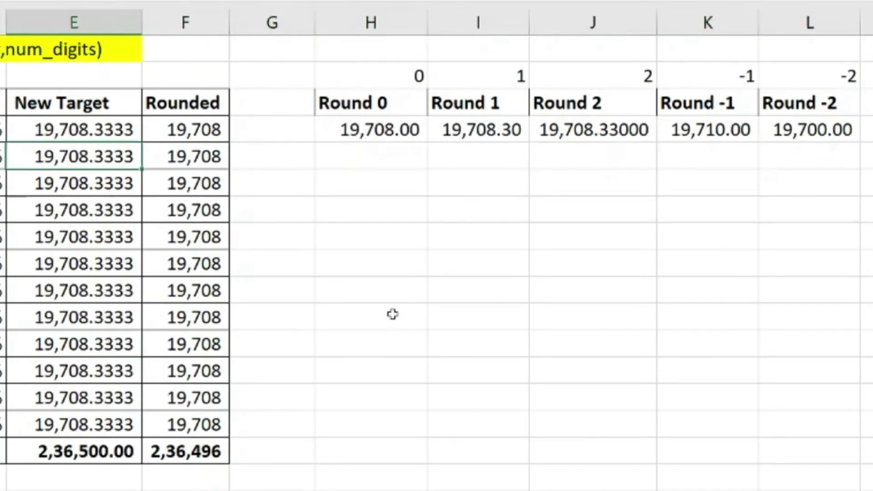
key("Up")
key("F2")
key("Left")
key("Left")
key("Escape")
key("Left")
key("Left")
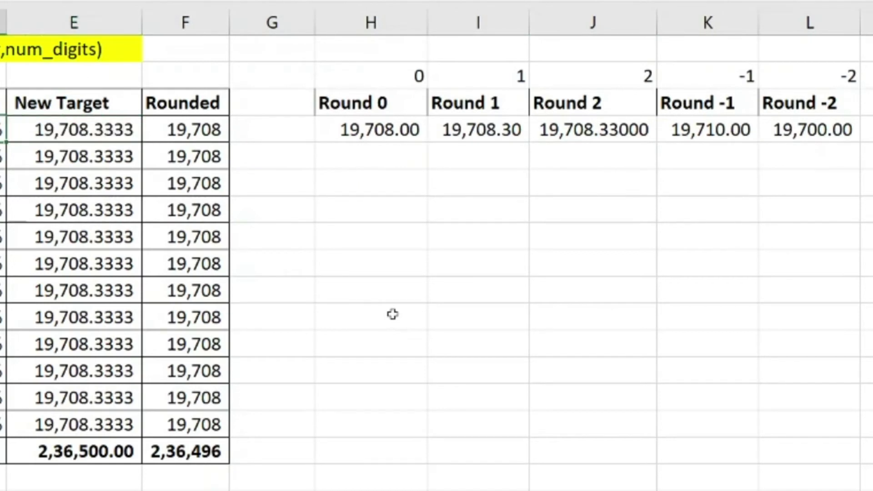
Replace April's New Target in E4 with 19788 to test how the ROUND formulas respond.
key("Right")
key("Right")
key("Left")
key("Right")
key("F2")
key("Escape")
type("19788")
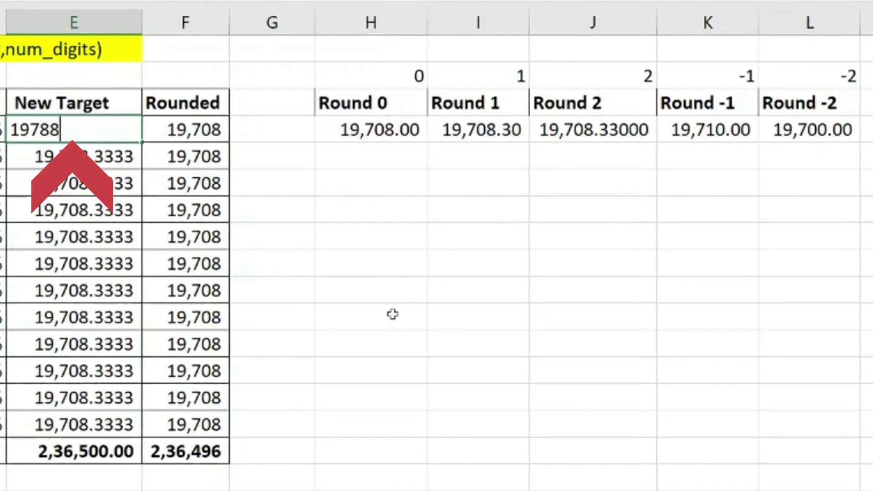
key("Return")
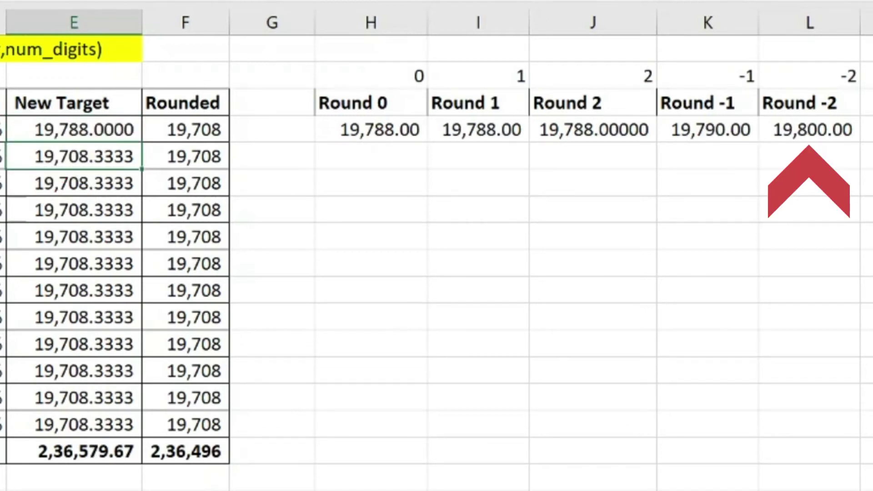
Fill the Round -2 result in L4 with yellow, and undo both that fill and the 19788 entry in E4.
left_click(848, 122)
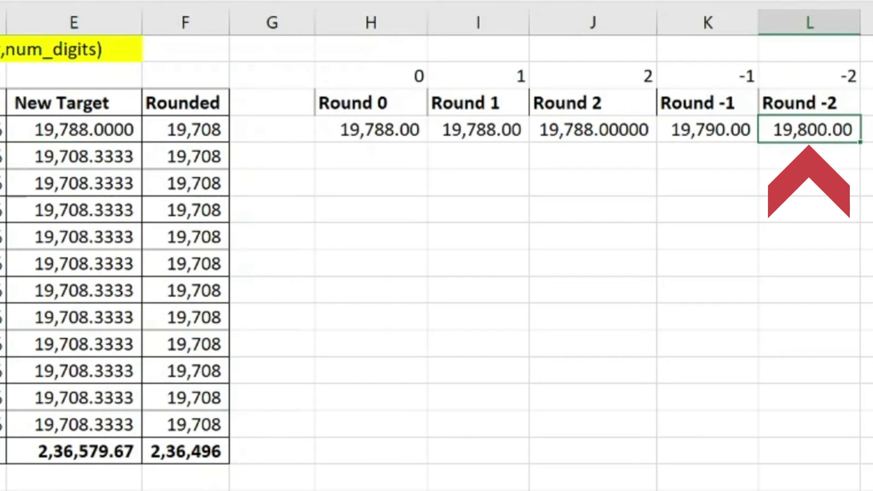
left_click(75, 1)
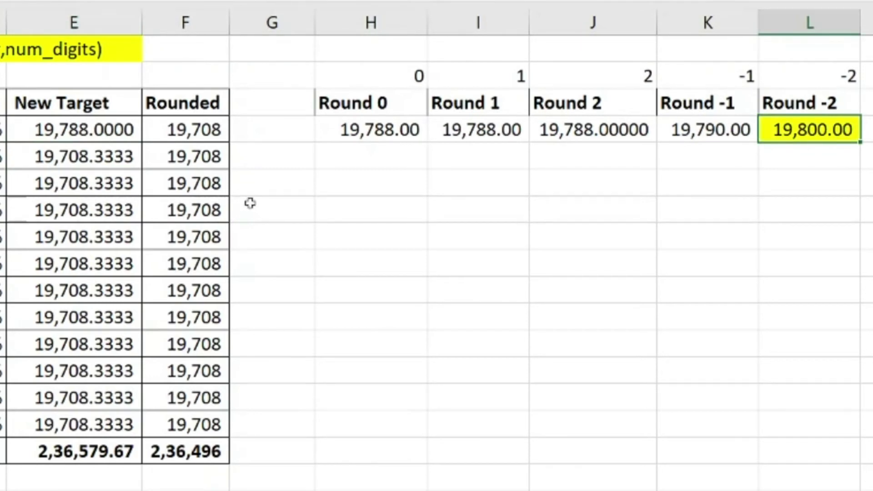
key("ctrl+z")
key("ctrl+z")
Fill the ROUND formulas from H4:L4 down through row 15 for all twelve months.
key("Right")
key("Right")
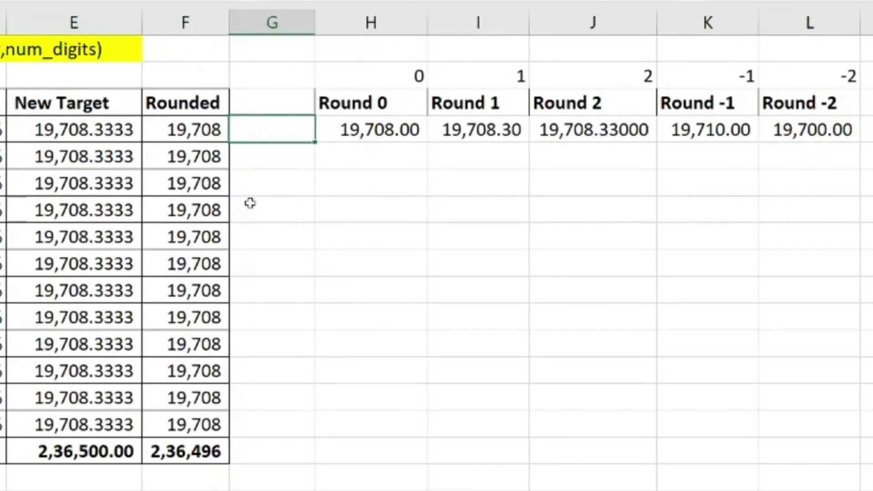
key("Left")
key("ctrl+Down")
key("Right")
key("Right")
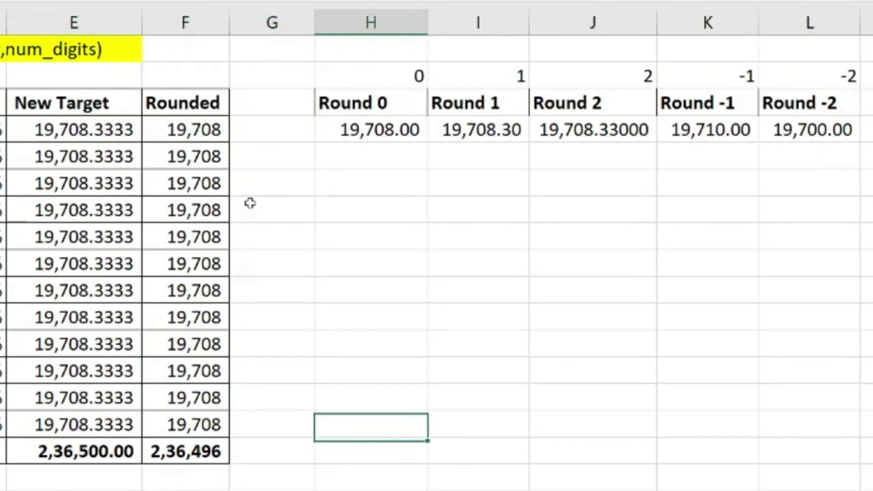
key("ctrl+shift+Up")
key("ctrl+d")
key("ctrl+shift+Right")
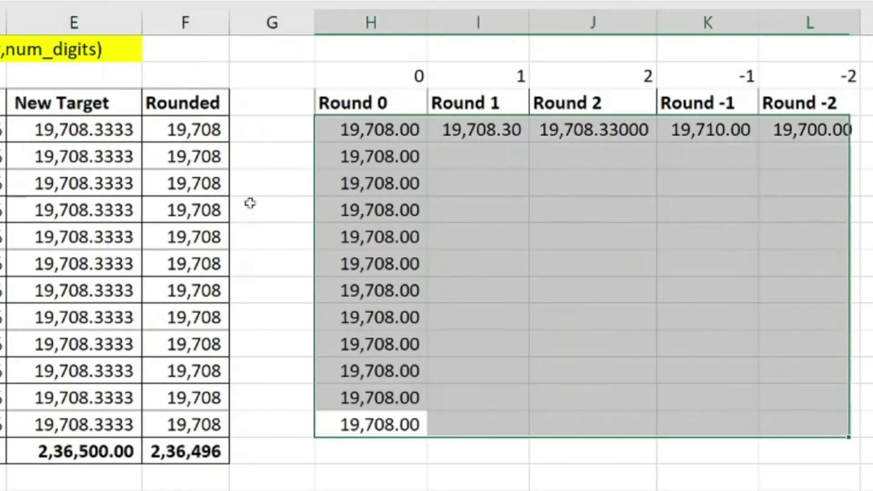
key("ctrl+d")
Total the Round 0 column with an AutoSum formula in H16.
key("Down")
key("Up")
key("alt+equal")
key("ctrl+Return")
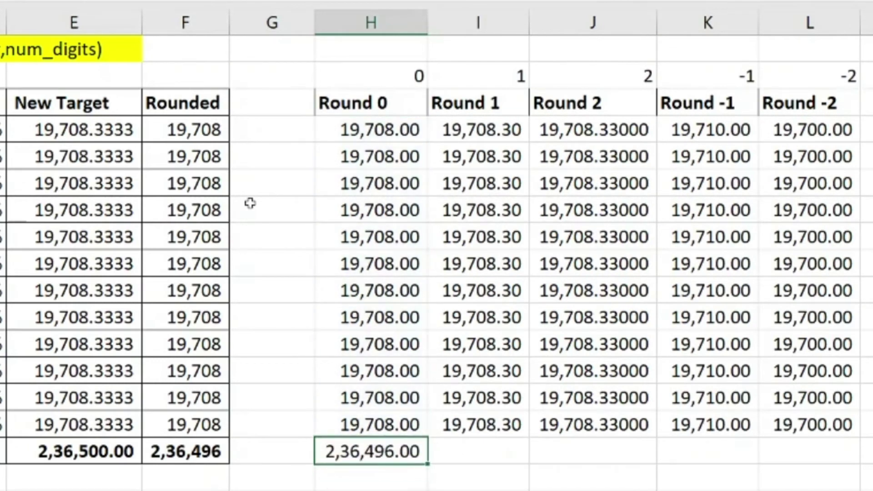
Compare the Rounded values in F4:F15 with New Target, and show E4:E15 with no decimal places.
left_click_drag(190, 128, 197, 417)
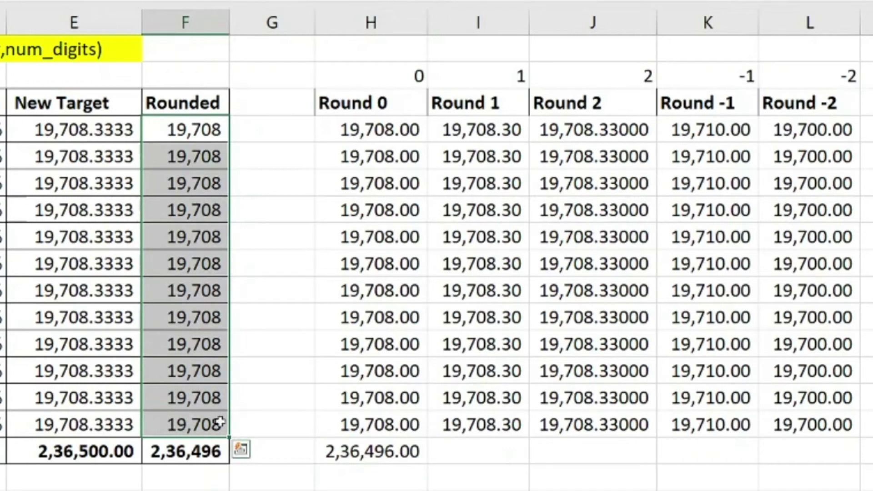
left_click_drag(93, 128, 98, 419)
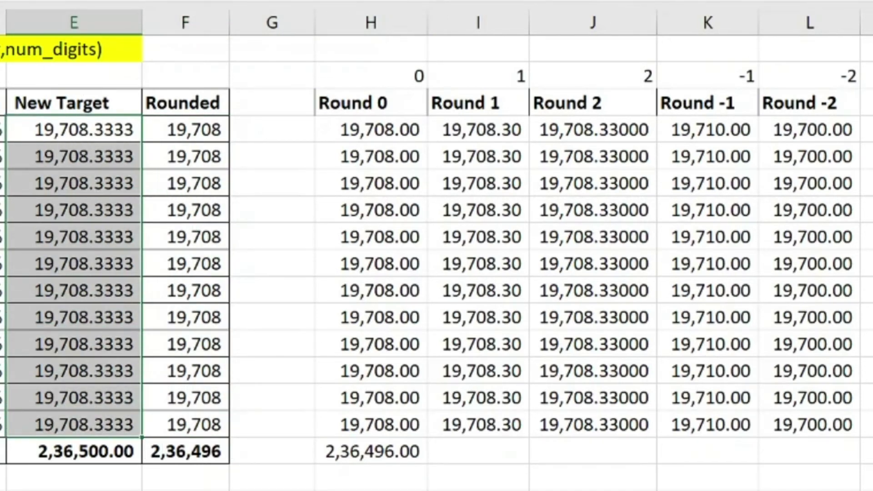
left_click(262, 1)
left_click(262, 1)
left_click(262, 1)
left_click(261, 1)
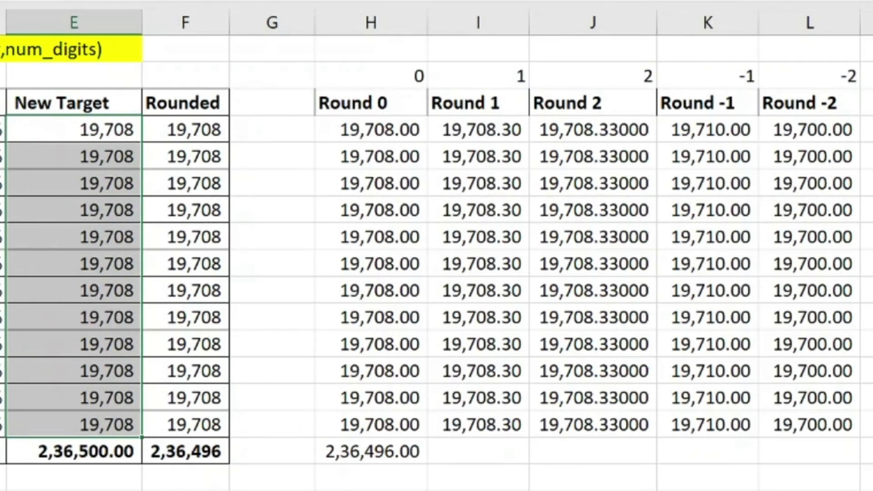
Show the New Target values in E4:E15 with three decimal places.
left_click(248, 1)
left_click(248, 1)
left_click(248, 1)
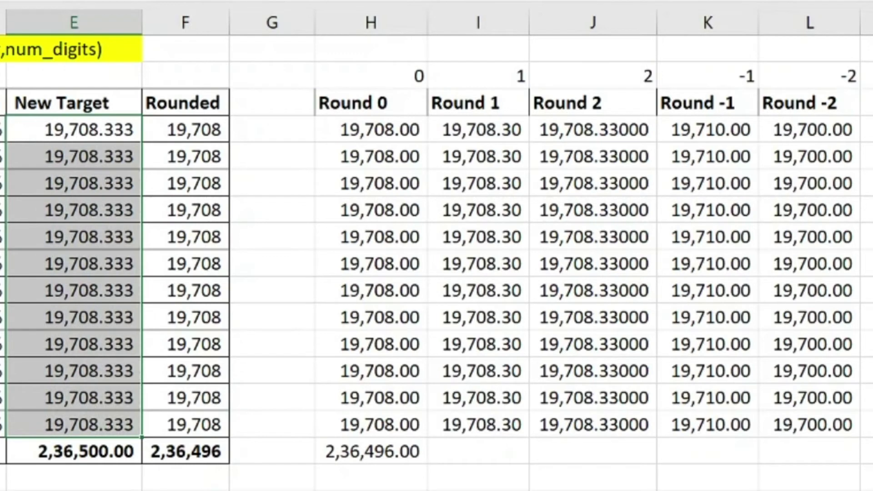
Check the Rounded total by entering =19708*12 in F17 with a yellow fill.
left_click(177, 136)
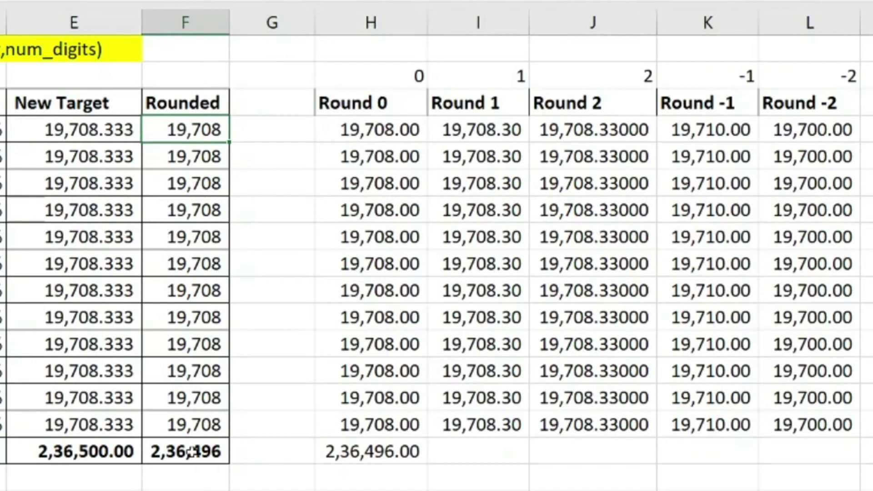
left_click(201, 475)
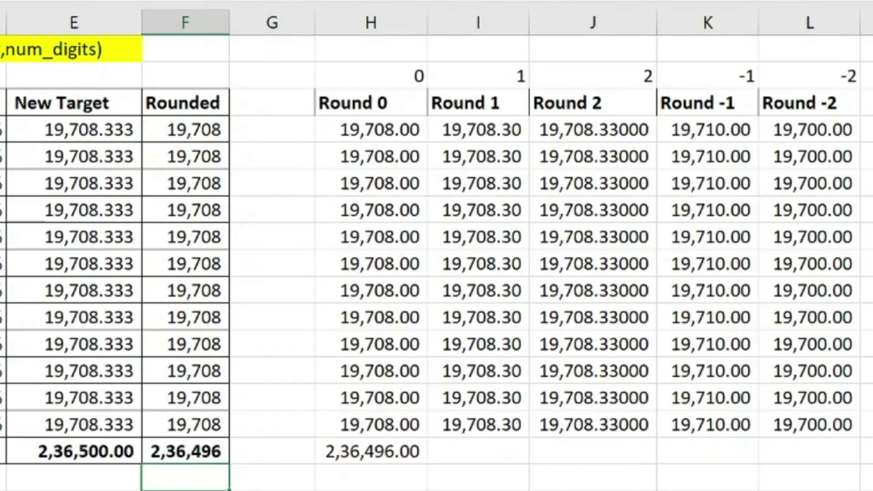
left_click(105, 1)
type("=1")
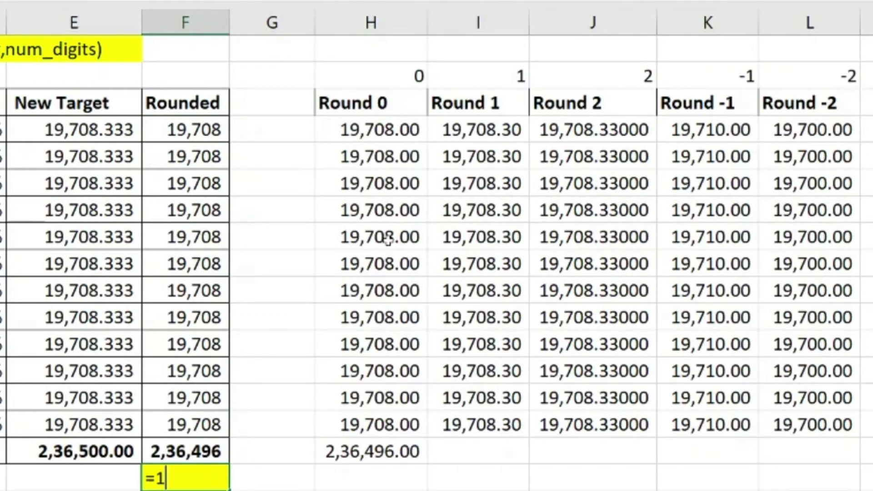
type("9708")
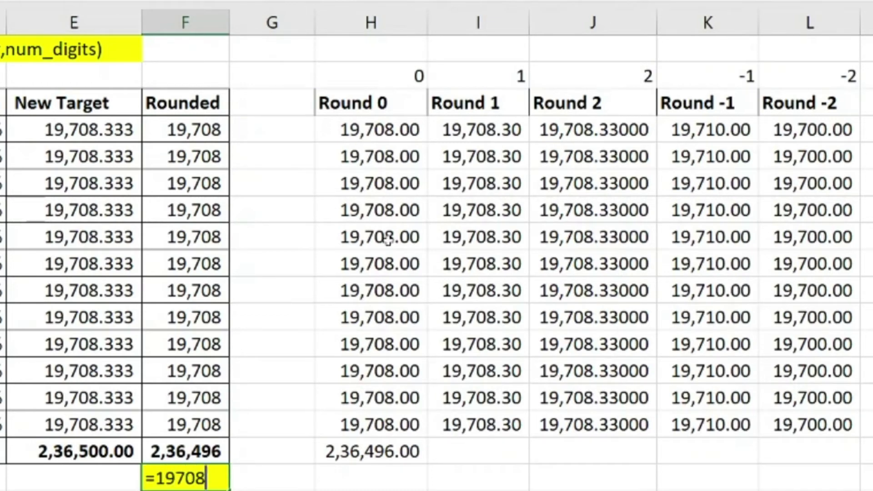
type("*12")
key("Return")
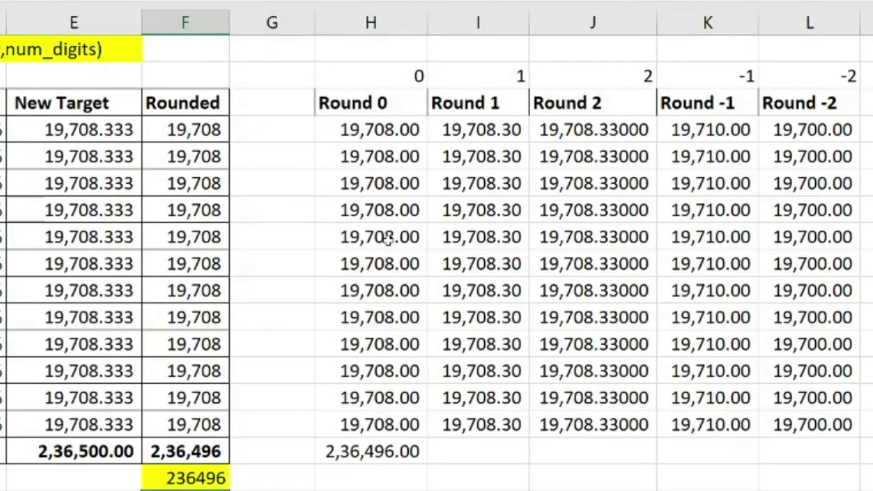
Compare the check value with the New Target total, and clear all contents and formatting from F17.
left_click(90, 457)
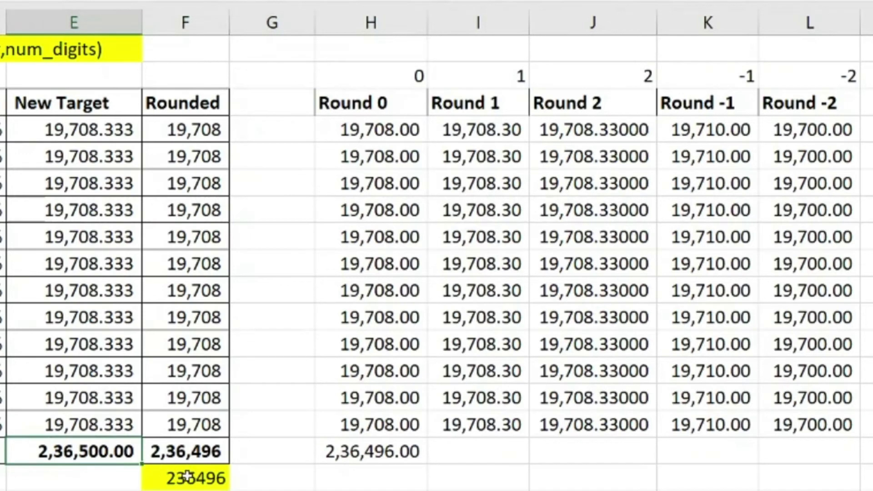
left_click(187, 475)
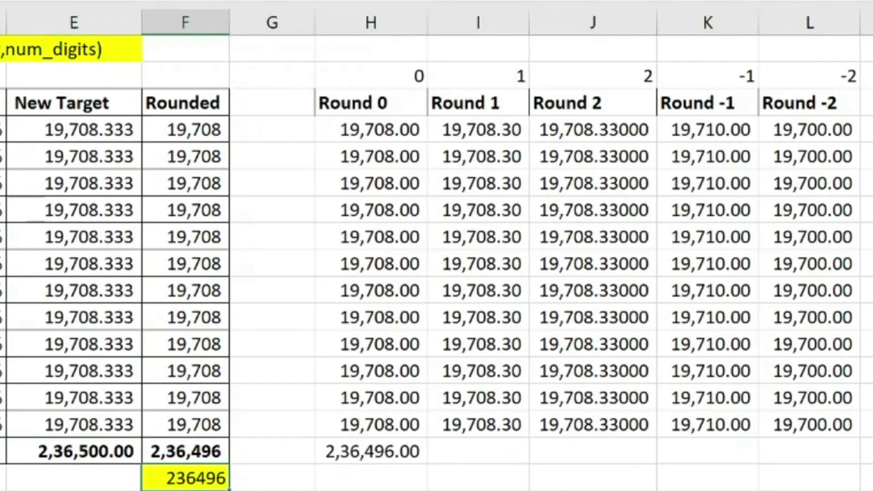
key("alt+h")
key("e")
key("a")
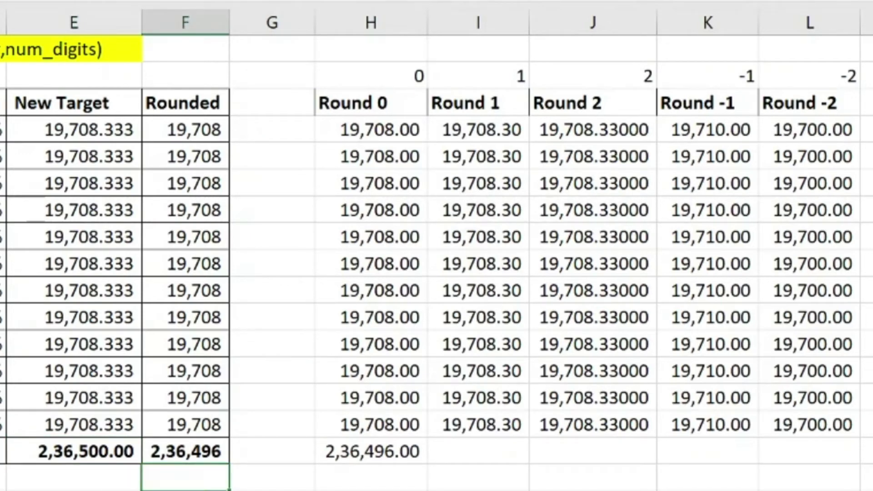
Fill the total formula from H16 right into I16 and J16 for Round 1 and Round 2.
key("Up")
key("Up")
key("Down")
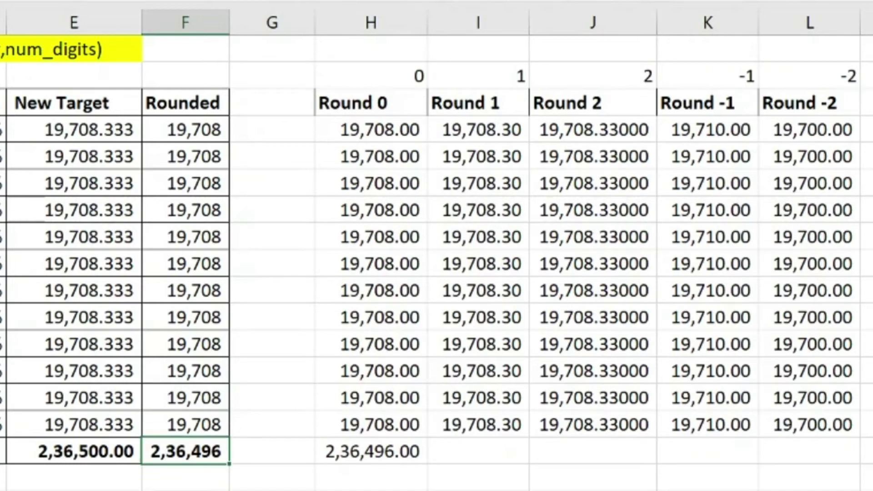
key("Right")
key("Right")
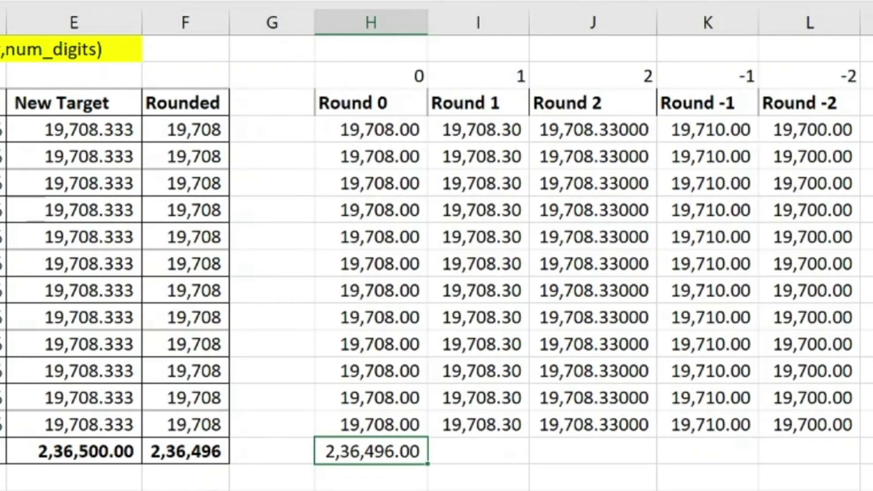
key("Right")
key("Left")
key("shift+Right")
key("ctrl+r")
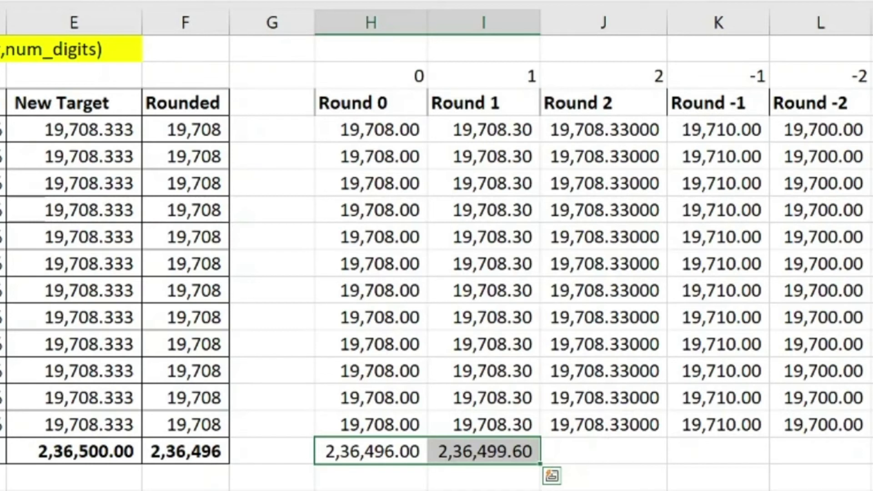
key("shift+Right")
key("ctrl+r")
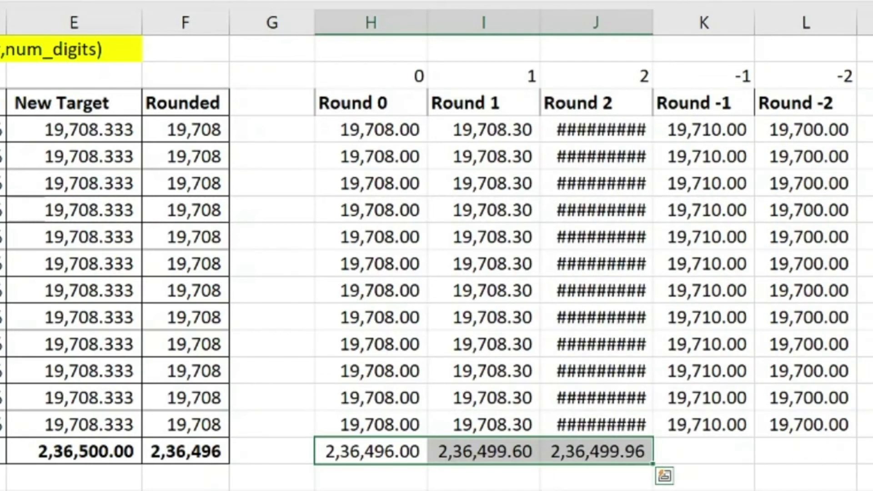
AutoFit the column widths of the whole rounding table H2:L16.
key("ctrl+a")
key("alt+h")
key("o")
key("i")
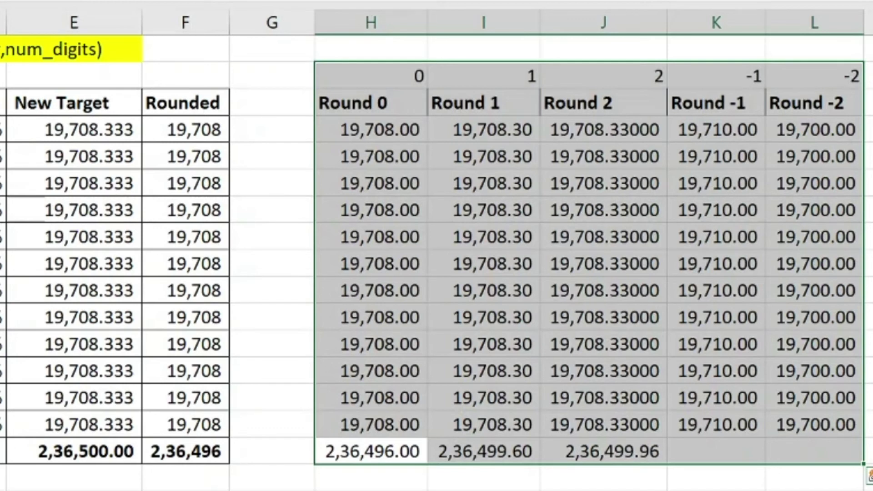
Copy the Round 2 total formula from J16 into K16 and L16 for Round -1 and Round -2.
key("Right")
key("Right")
key("ctrl+c")
key("Right")
key("ctrl+v")
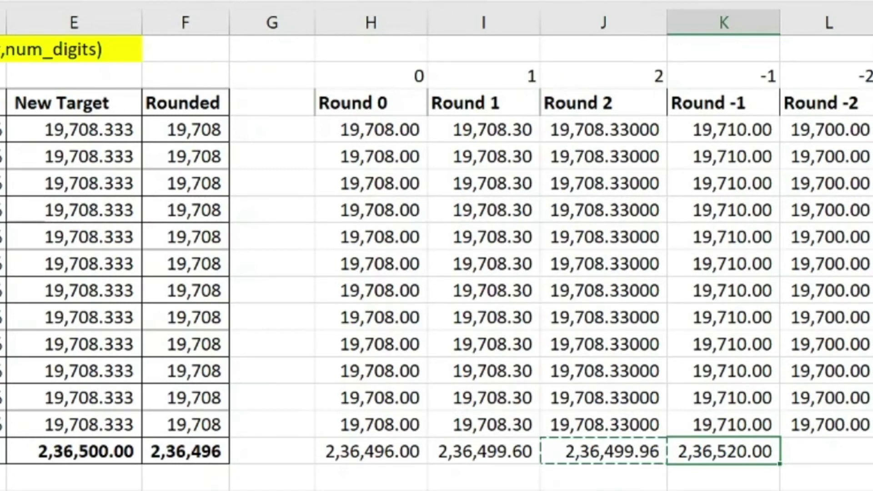
key("shift+Right")
key("Return")
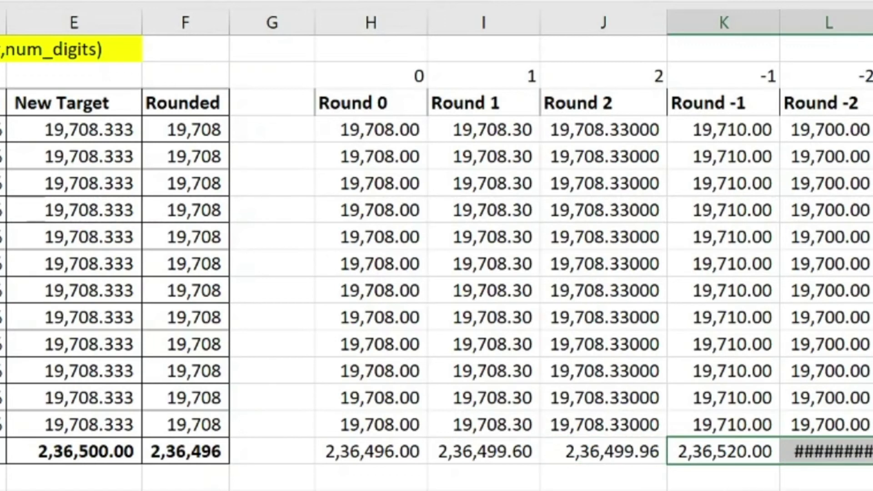
AutoFit columns K and L to the copied totals in K16:L16.
key("alt+h")
key("o")
key("i")
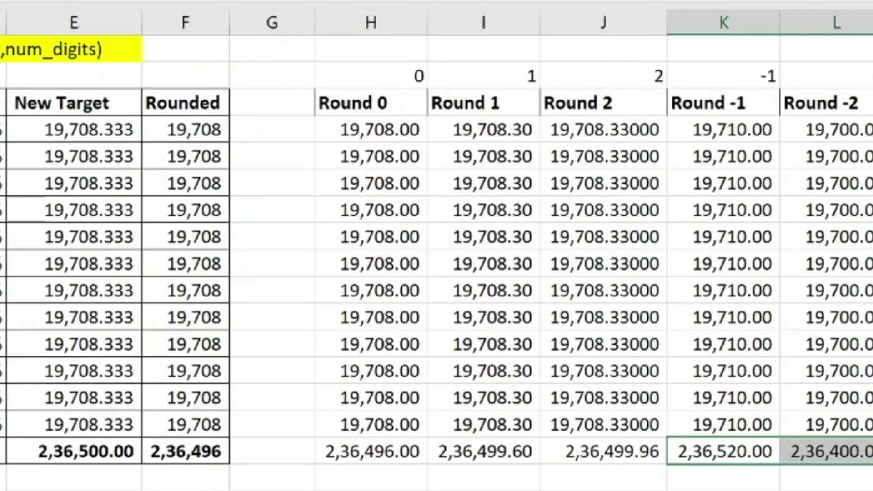
Compare the Round 0 total in H16 with the New Target and Rounded totals in E16 and F16.
key("Left")
key("Left")
key("Left")
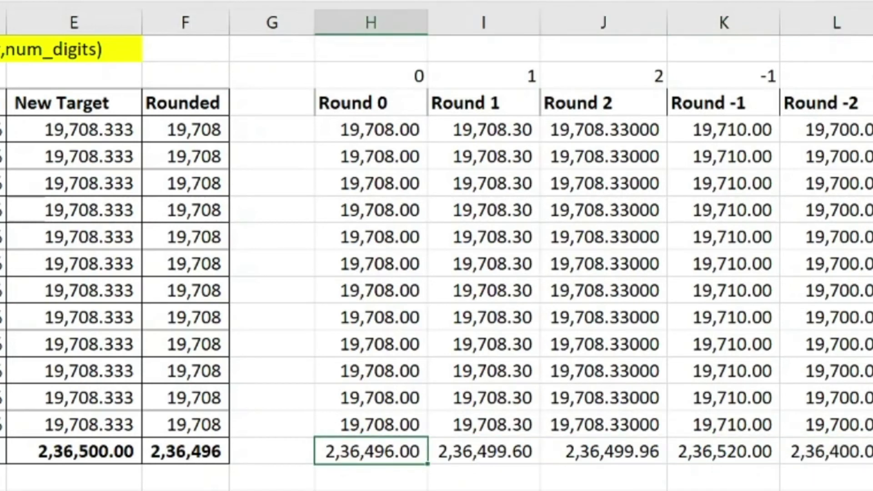
key("Left")
key("Left")
key("Left")
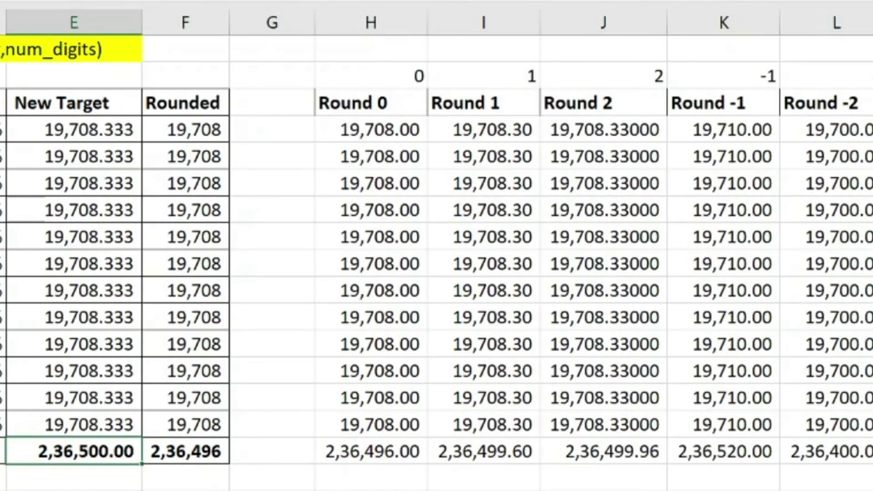
key("Right")
key("Right")
key("Left")
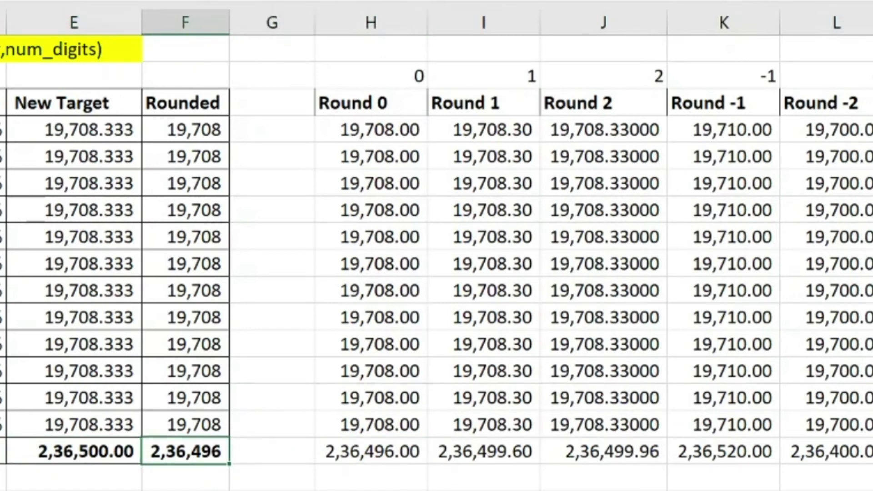
key("Right")
key("Right")
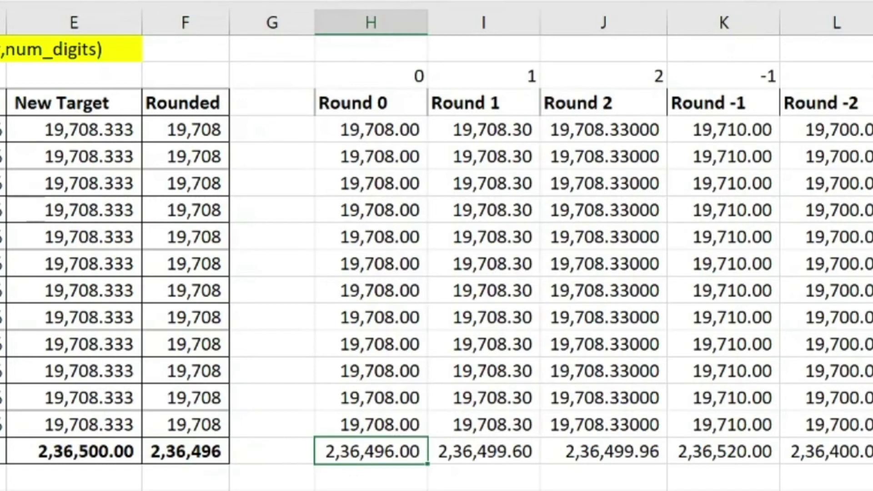